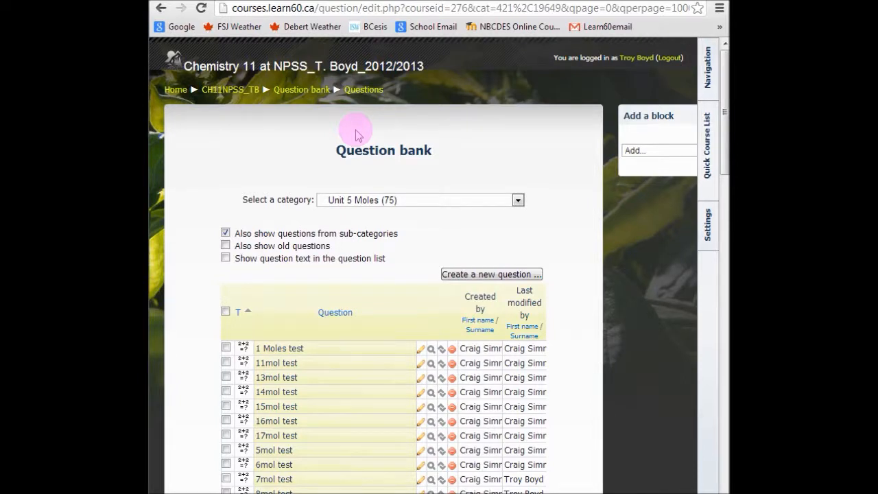
Switch to ExamView Test Generator and start a wizard-based test titled PH12
key("alt+Tab")
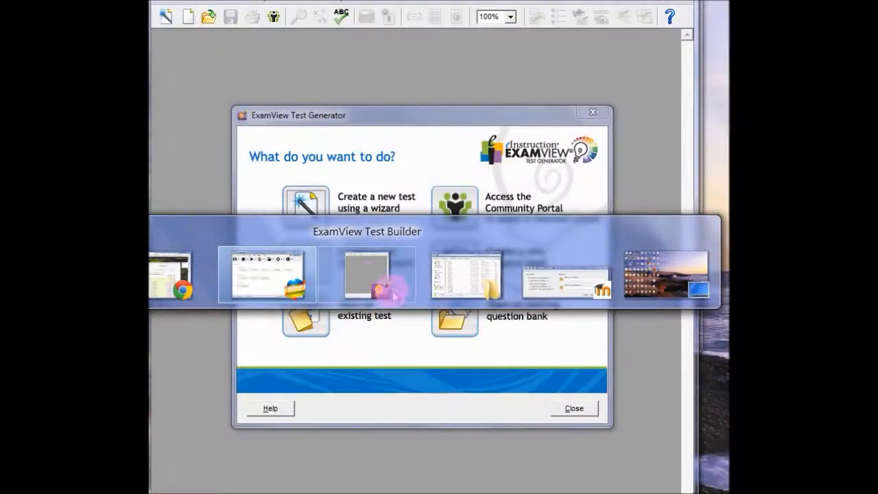
left_click(392, 291)
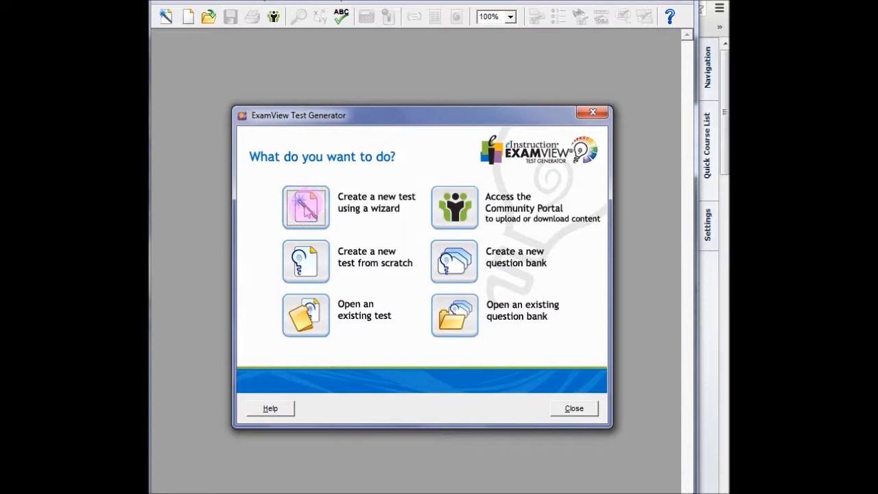
left_click(307, 208)
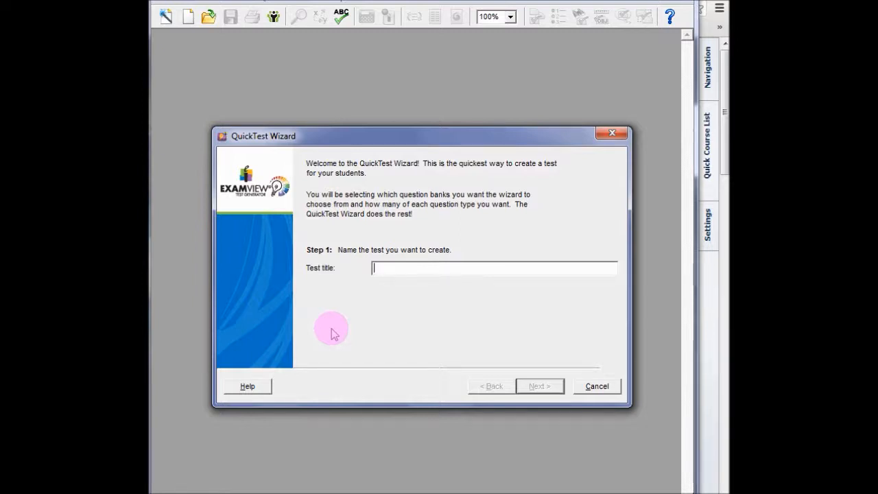
type("PH12")
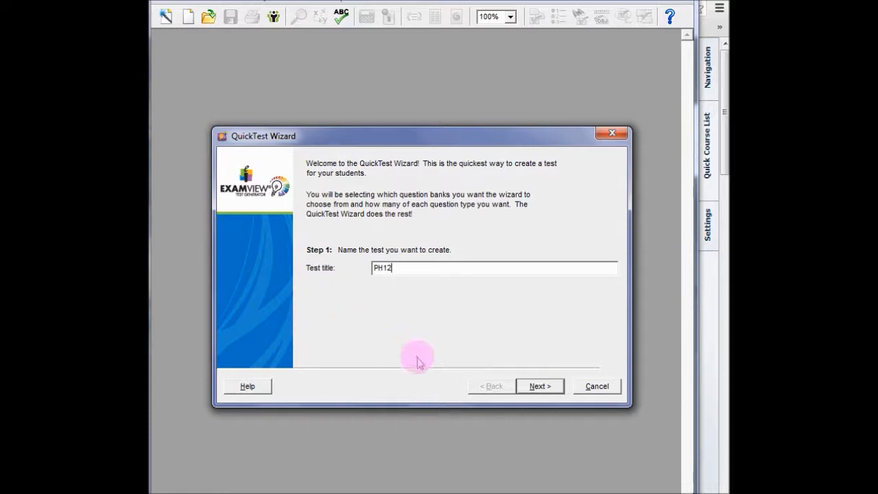
left_click(539, 386)
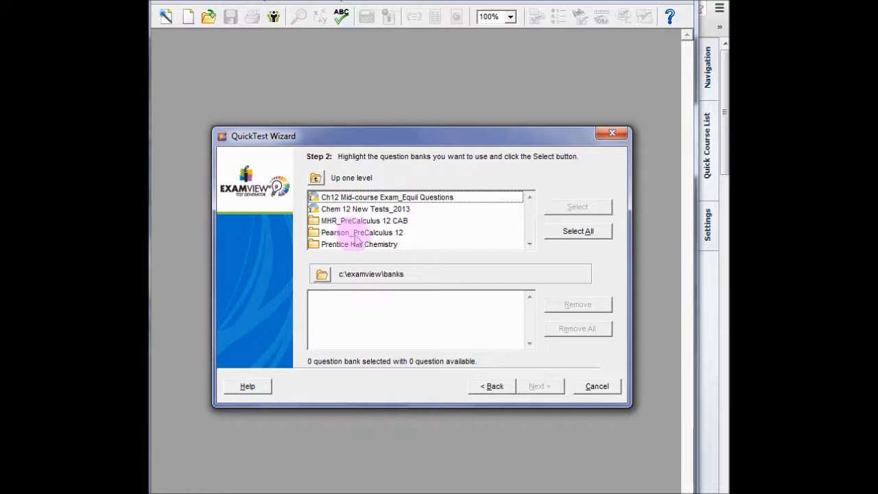
Add the Chapter 12—Stoichiometry question bank from the Prentice Hall Chemistry folder as the test's source
left_click(359, 245)
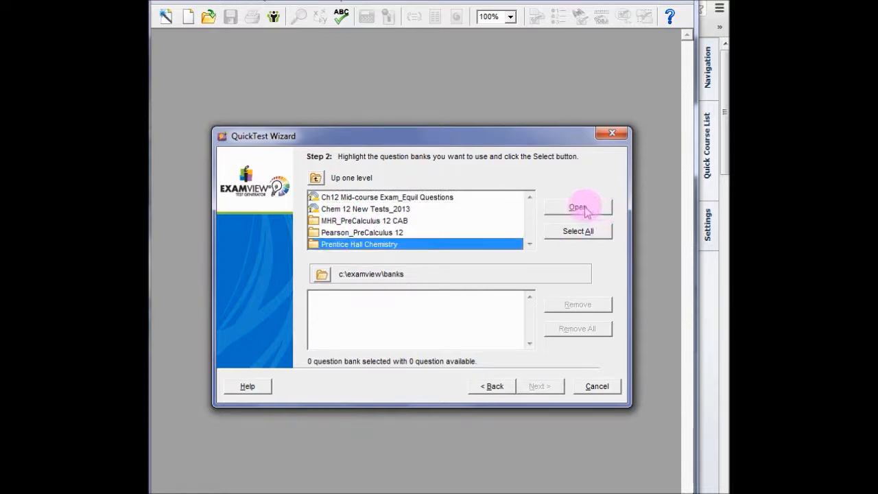
left_click(583, 208)
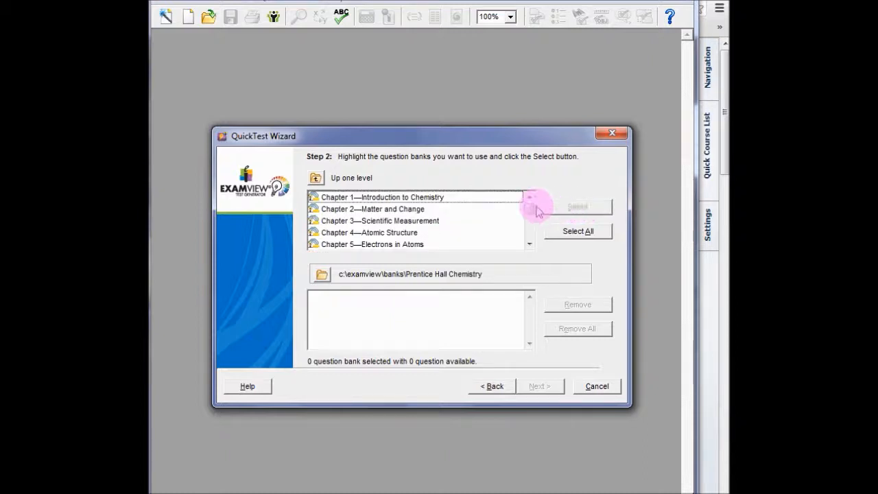
left_click_drag(529, 208, 529, 227)
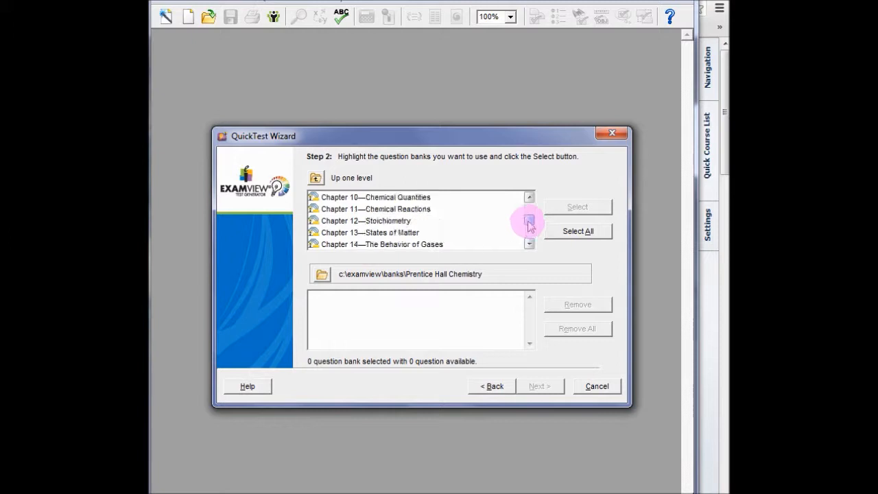
left_click(394, 221)
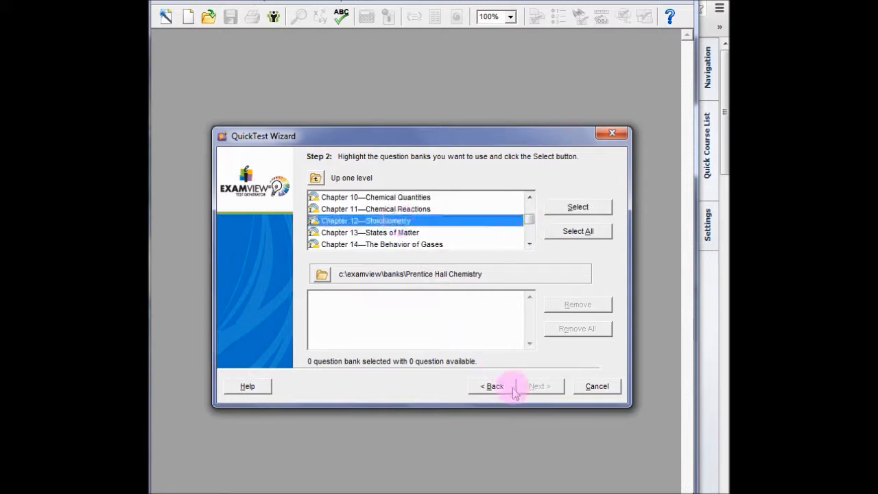
left_click(588, 208)
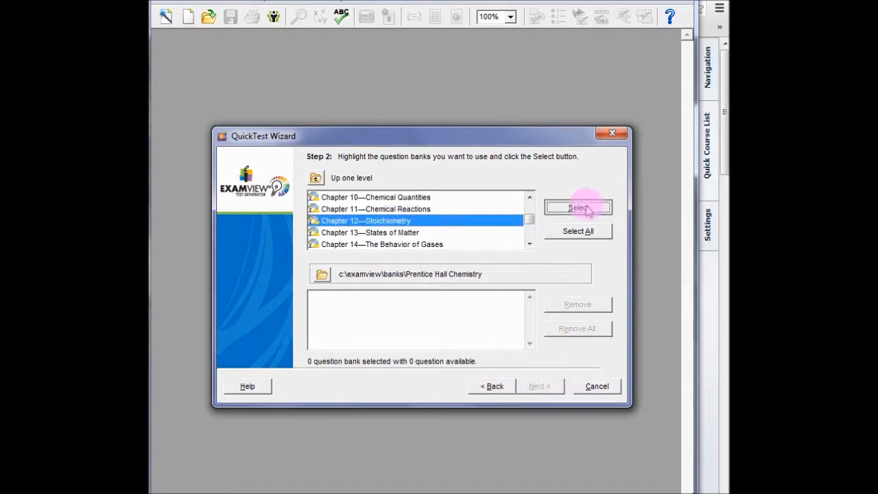
left_click(539, 387)
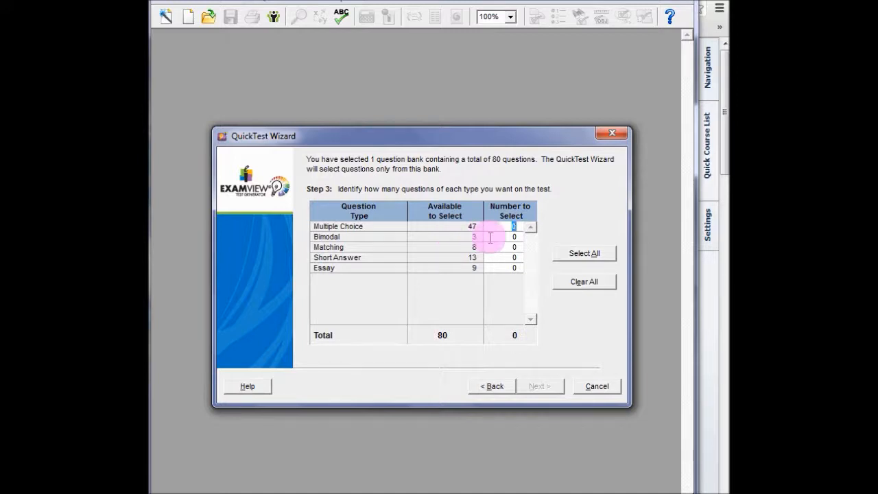
Include 47 multiple choice and 3 bimodal questions and finish building the test
type("47")
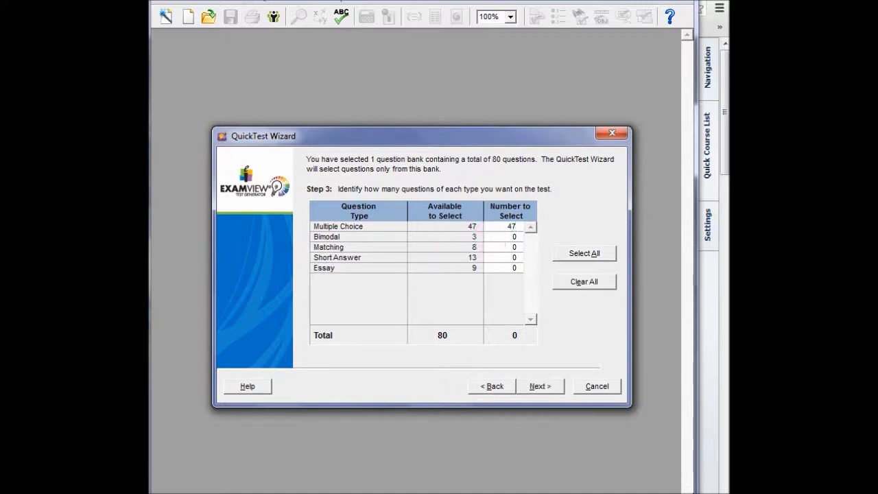
left_click(508, 238)
type("3")
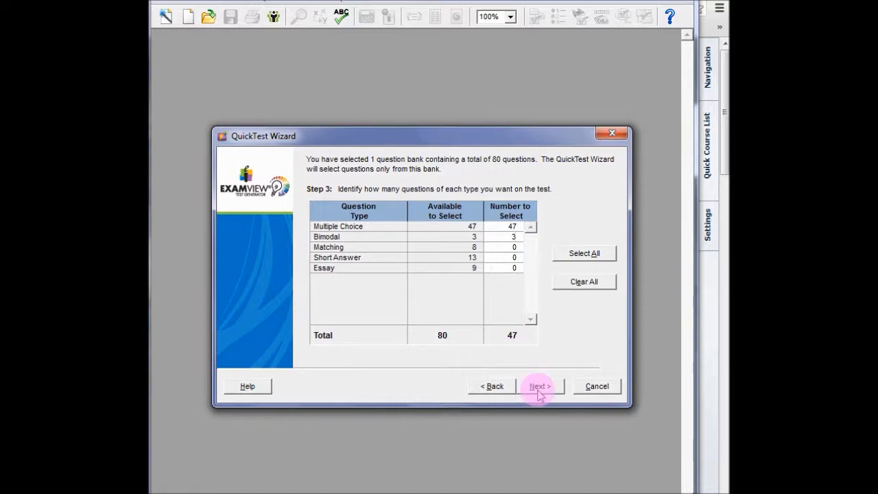
key("Tab")
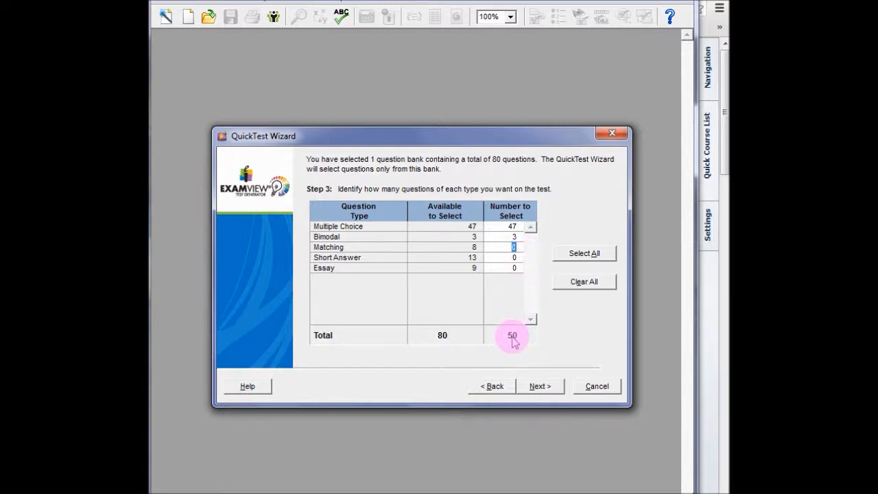
left_click(508, 227)
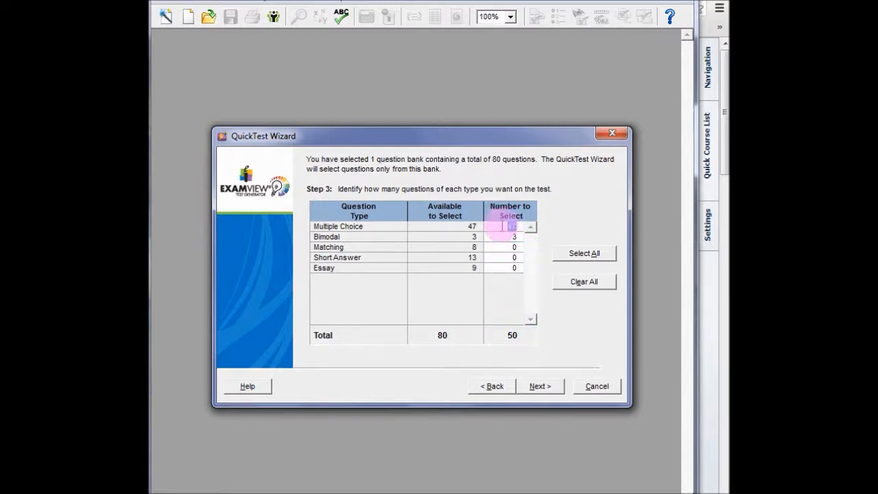
left_click(503, 237)
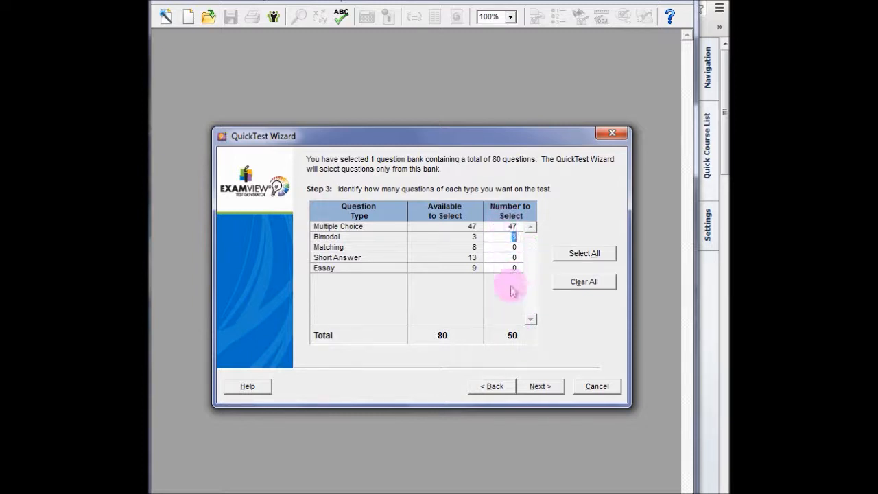
left_click(540, 389)
left_click(540, 389)
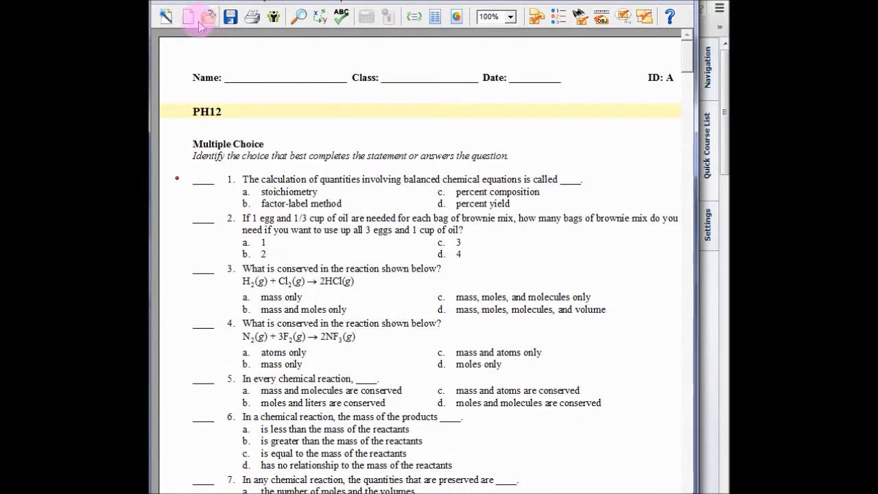
Export the test in Blackboard 6.0-7.0 format to the Export files folder under the file name PH12
left_click_drag(283, 0, 284, 6)
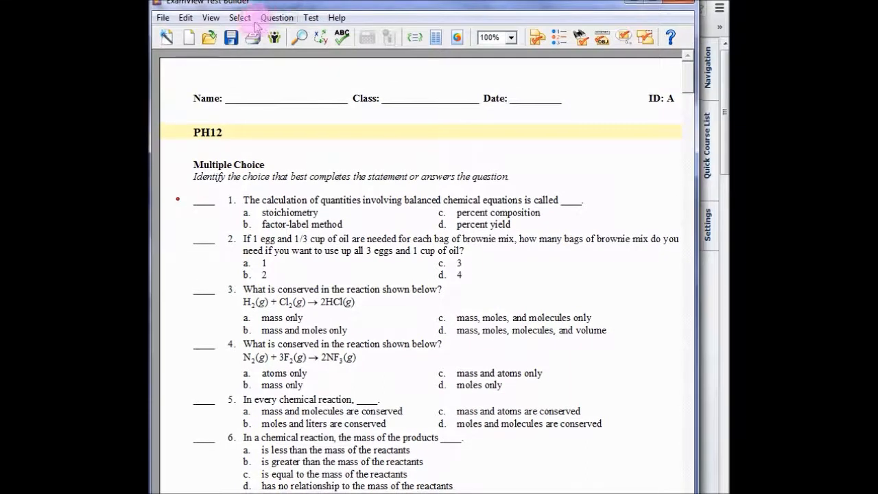
left_click(163, 18)
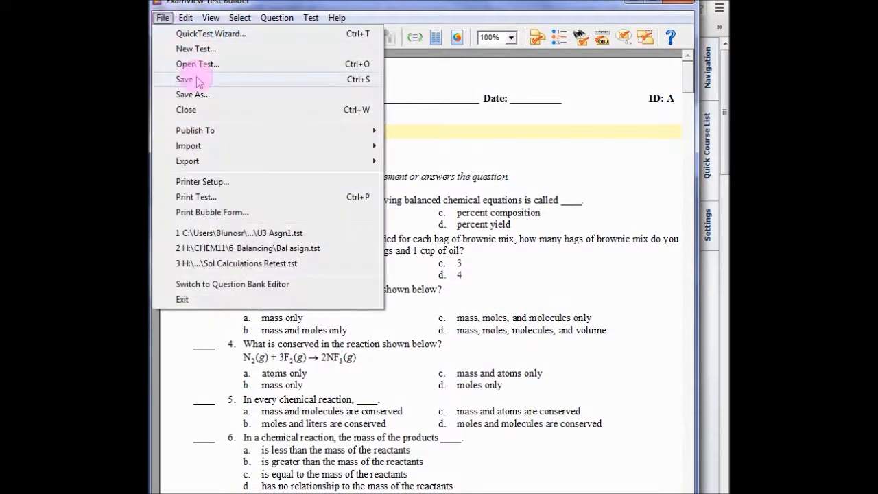
mouse_move(188, 161)
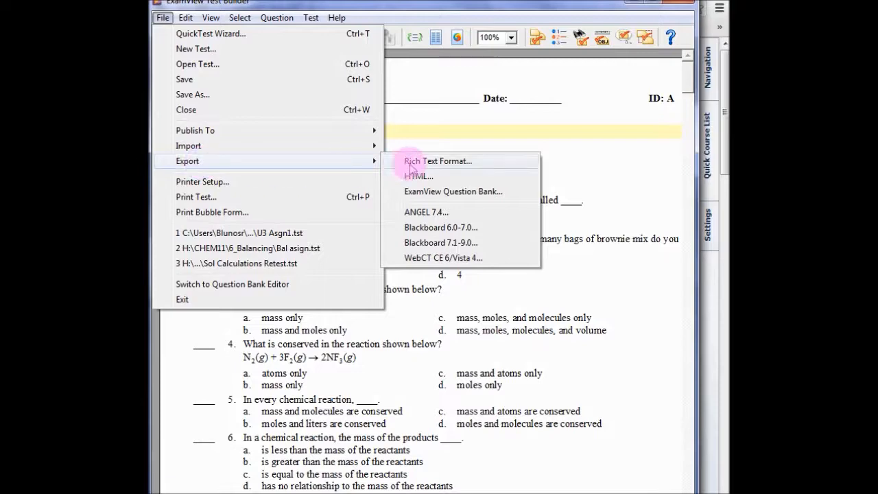
left_click(424, 228)
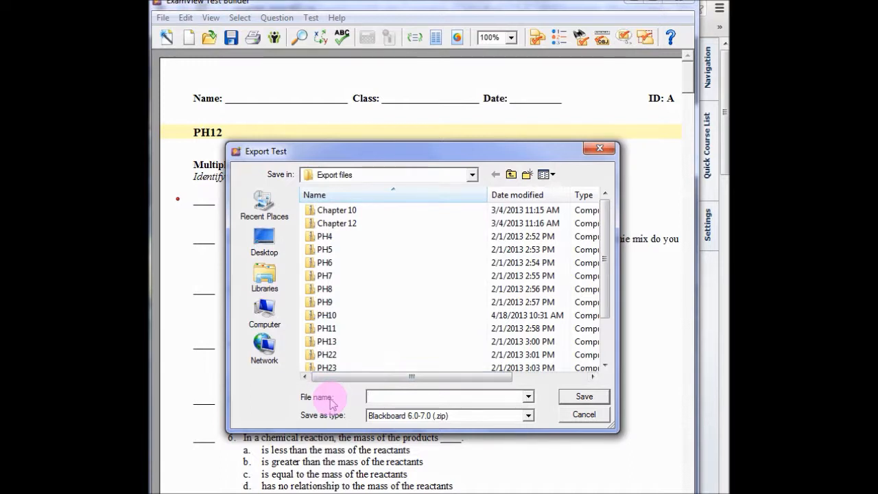
type("PH12")
left_click(589, 398)
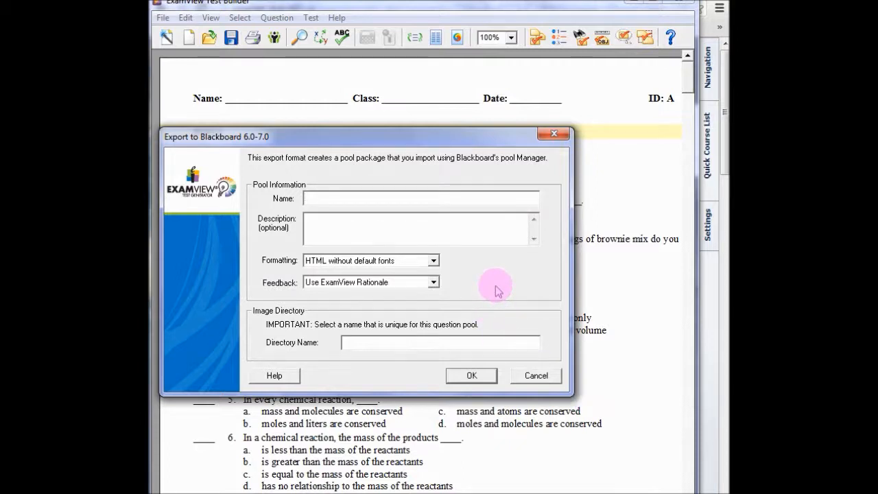
Name both the question pool and its image directory PH12 and complete the Blackboard export
type("PH12")
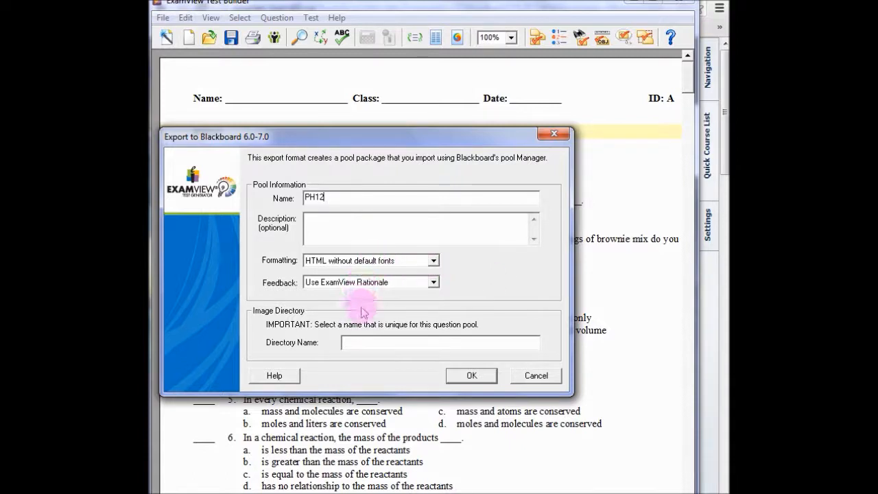
left_click(363, 342)
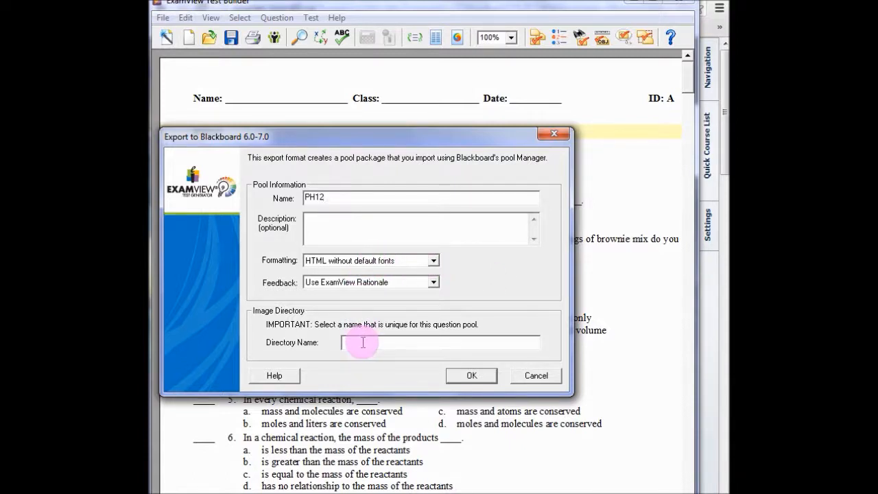
type("PH12")
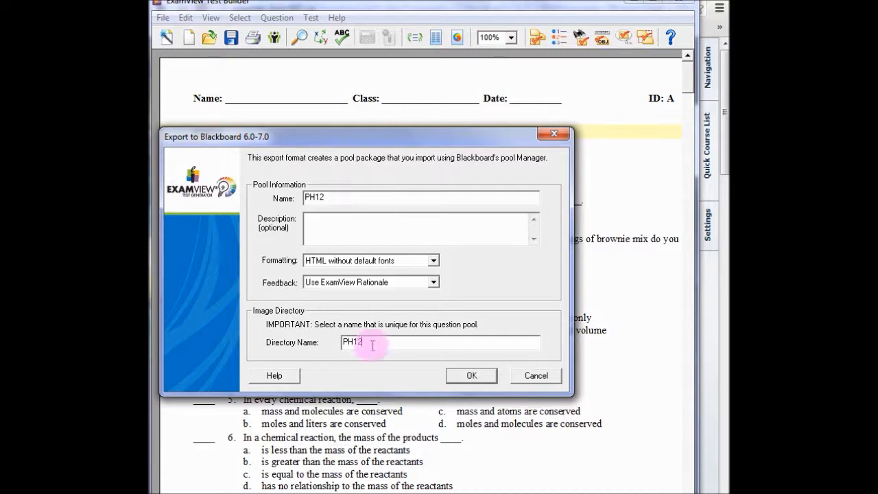
left_click(469, 375)
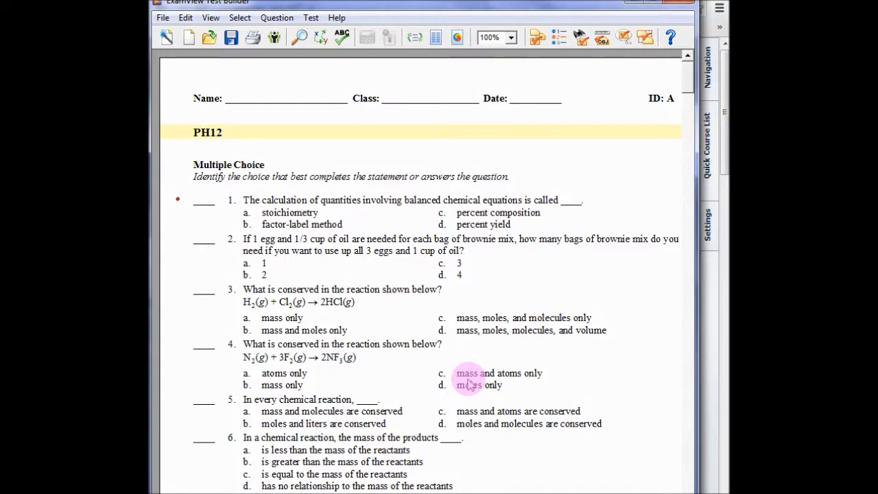
Switch to Moodle XML Builder and choose ExamView Export to Blackboard 6.0-7.0 as the test generator
key("alt+Tab")
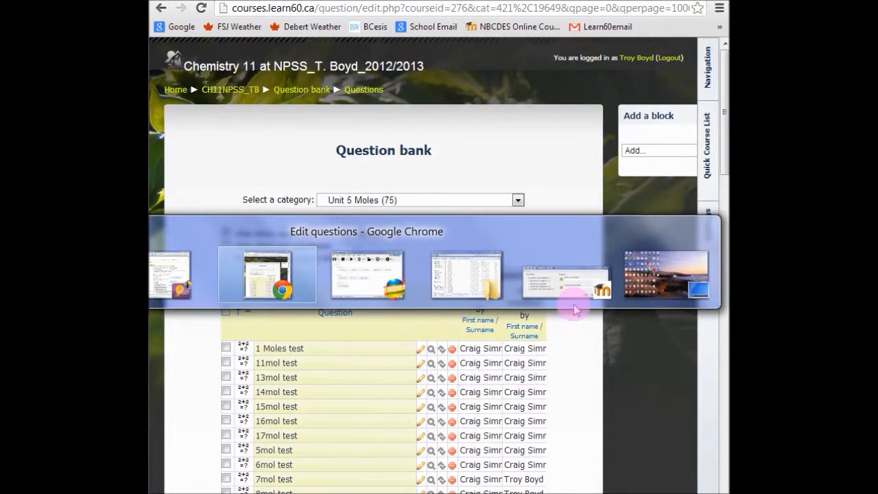
key("alt+Tab")
key("alt+Tab")
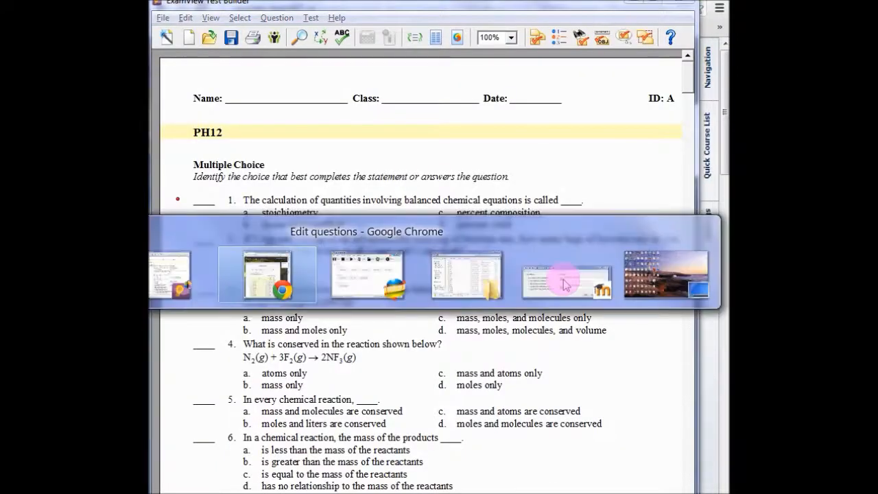
left_click(563, 284)
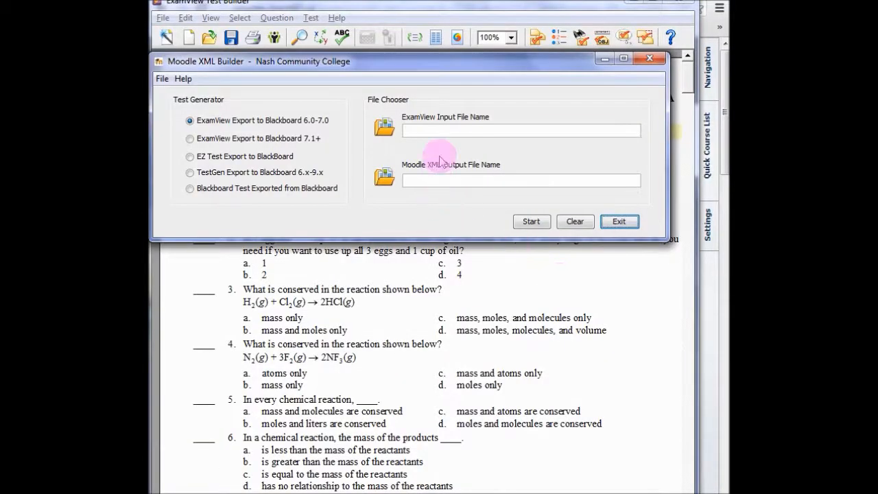
left_click(434, 129)
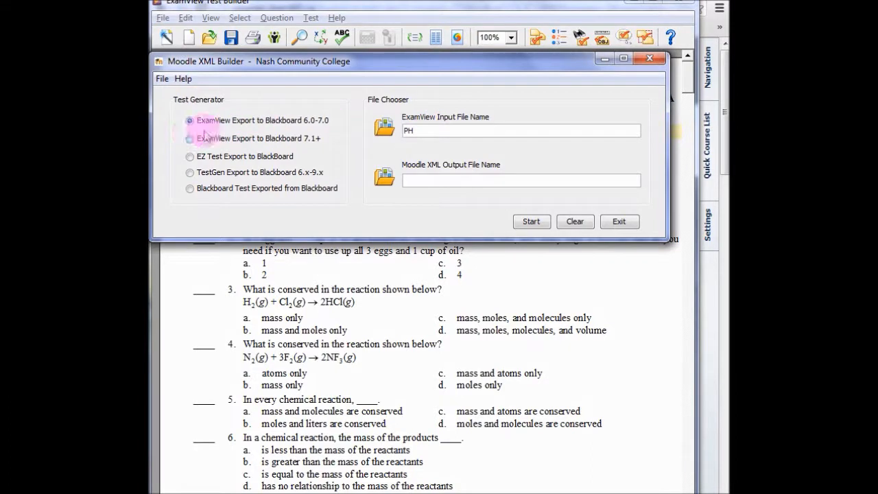
left_click(299, 123)
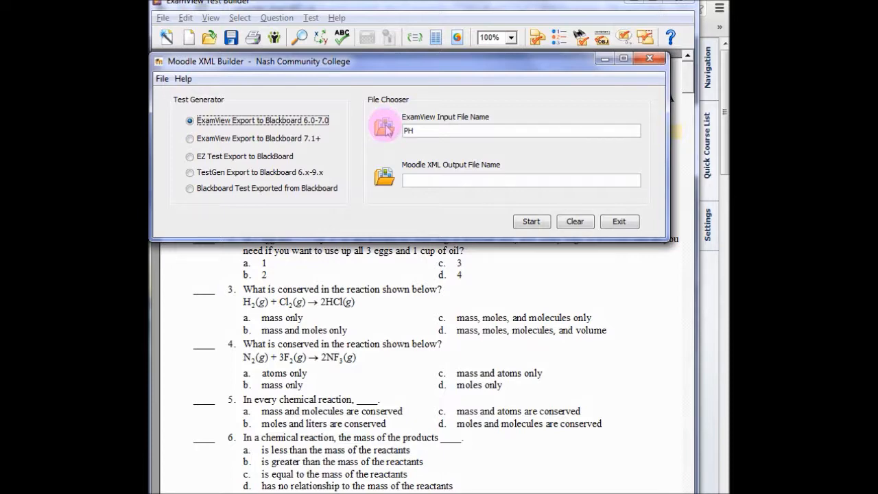
Load PH12.zip from the Export files folder as the input file and convert it to PH12.xml
left_click(385, 127)
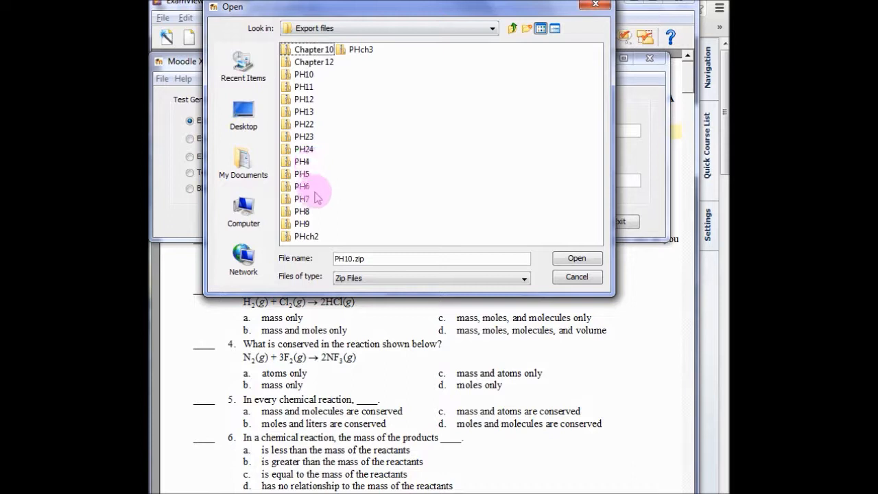
left_click(304, 100)
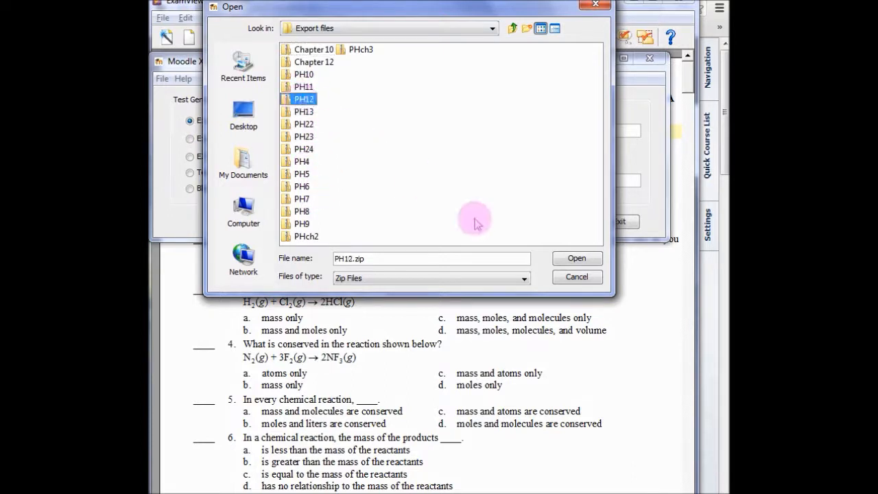
left_click(575, 259)
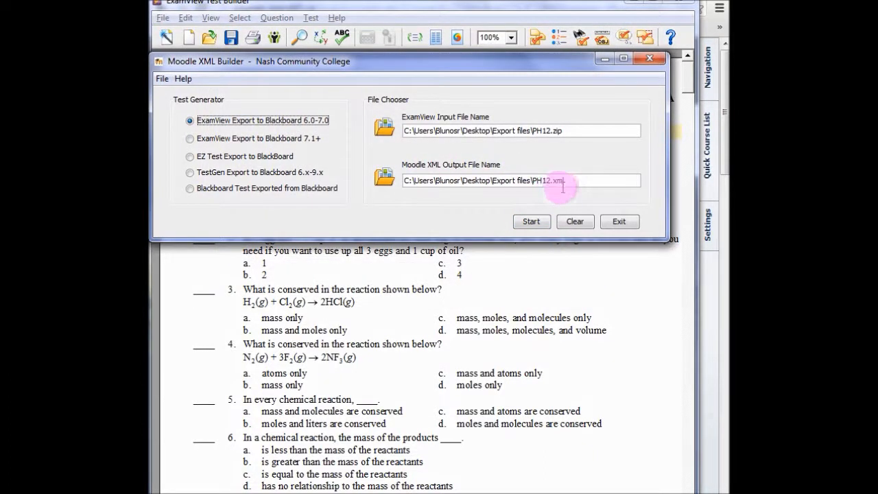
left_click(532, 221)
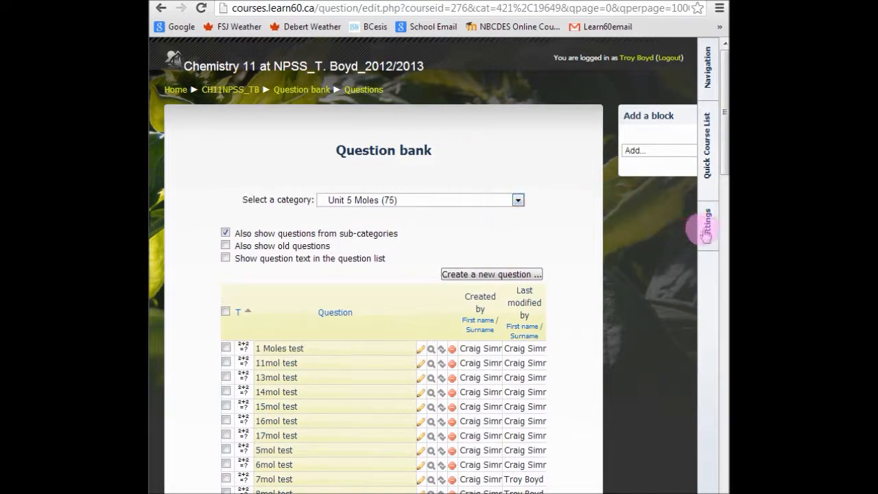
Open the question import in Moodle and set Moodle XML format with Unit 7 Stoichiometry as the import category
mouse_move(707, 231)
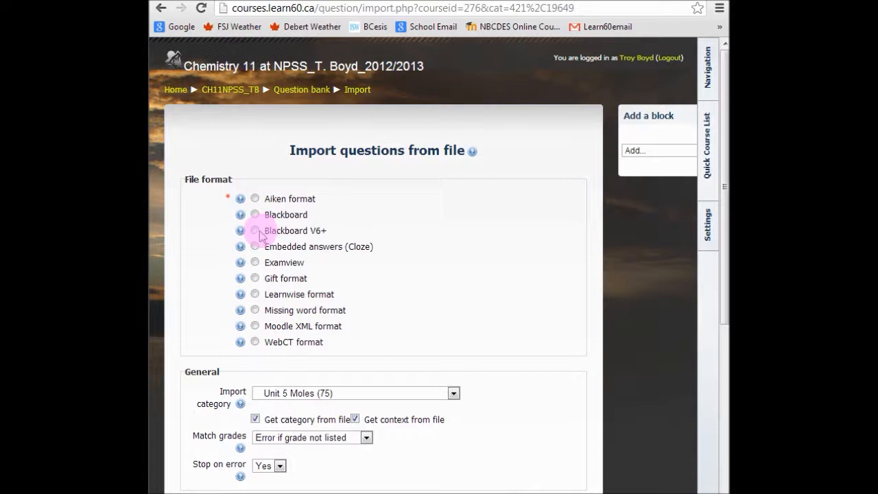
left_click(255, 327)
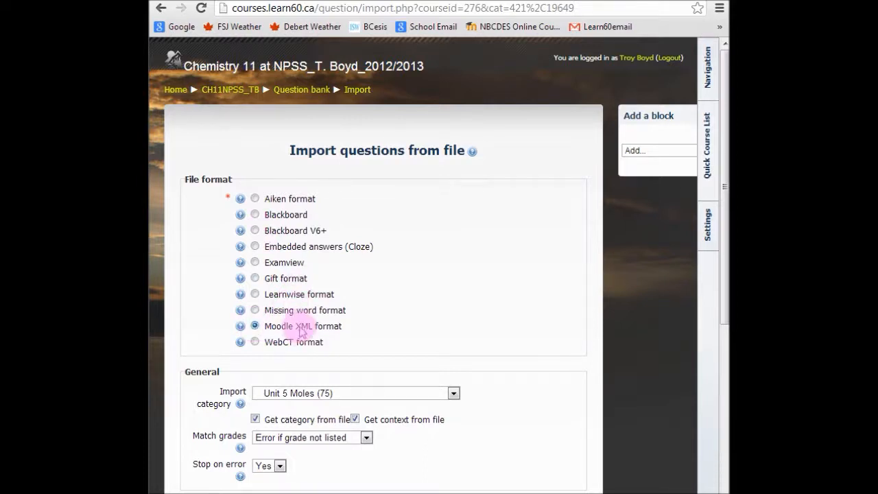
left_click(352, 397)
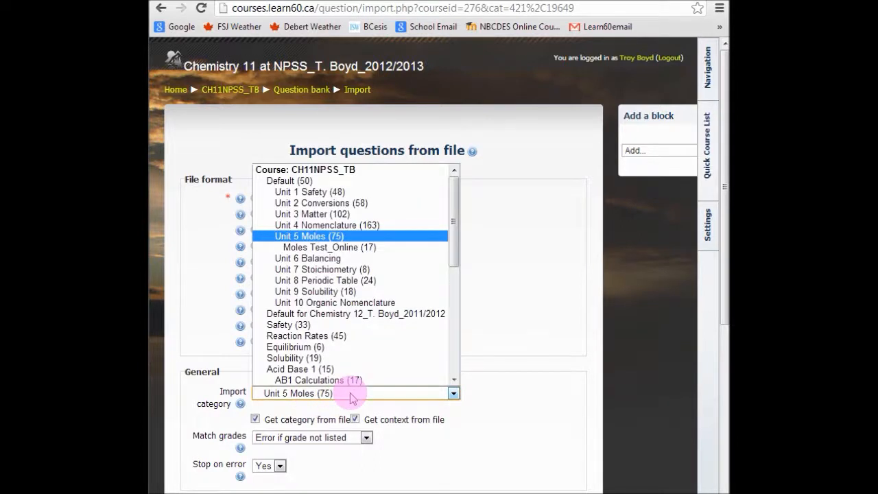
left_click(336, 269)
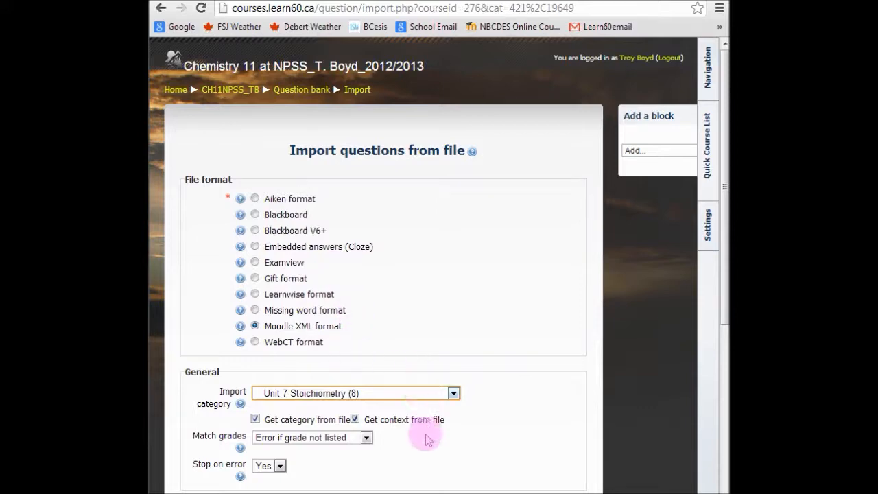
Attach the PH12 XML document, not the zip archive, as the import file to upload
scroll(487, 384, "down", 1)
scroll(487, 383, "down", 3)
left_click(289, 249)
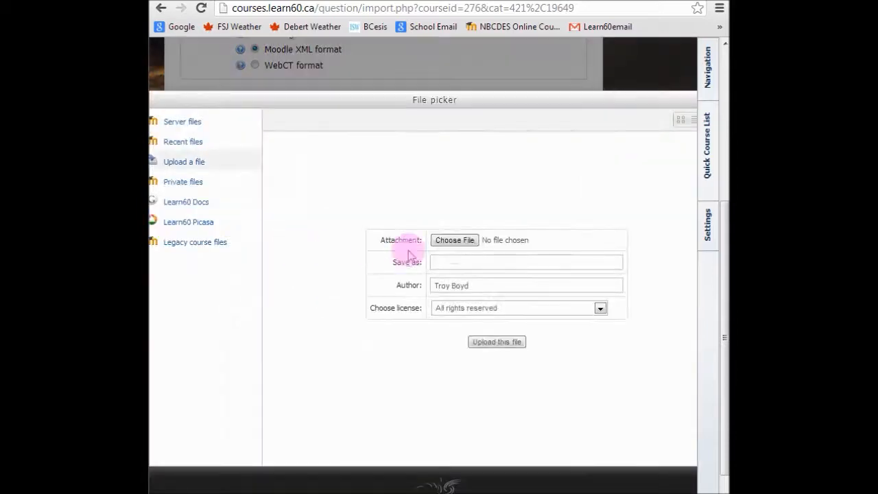
left_click(455, 240)
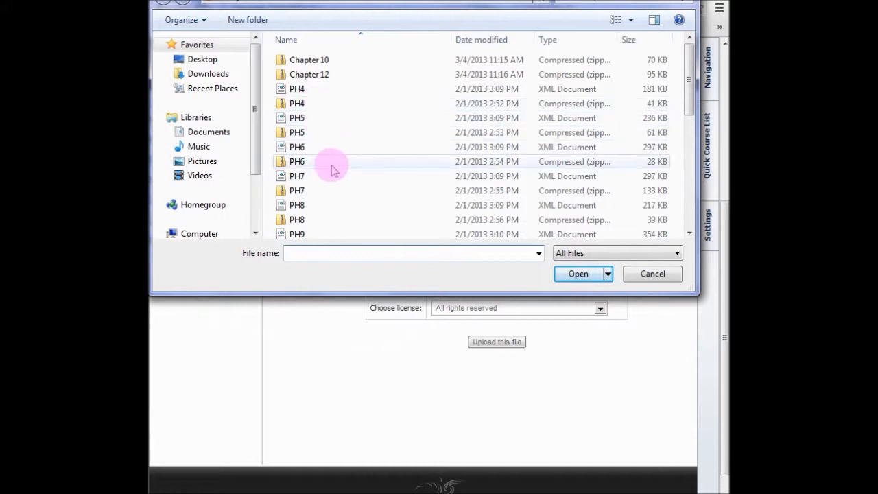
left_click(348, 200)
scroll(348, 200, "down", 3)
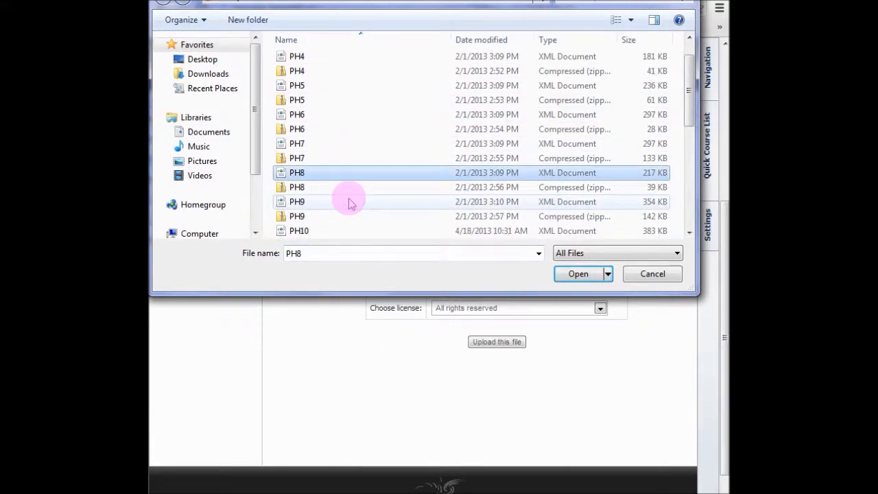
scroll(348, 200, "down", 1)
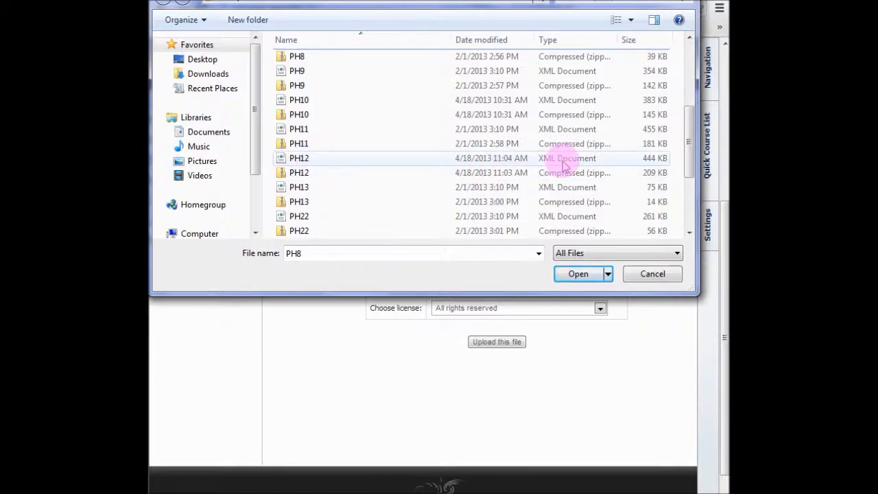
left_click(300, 159)
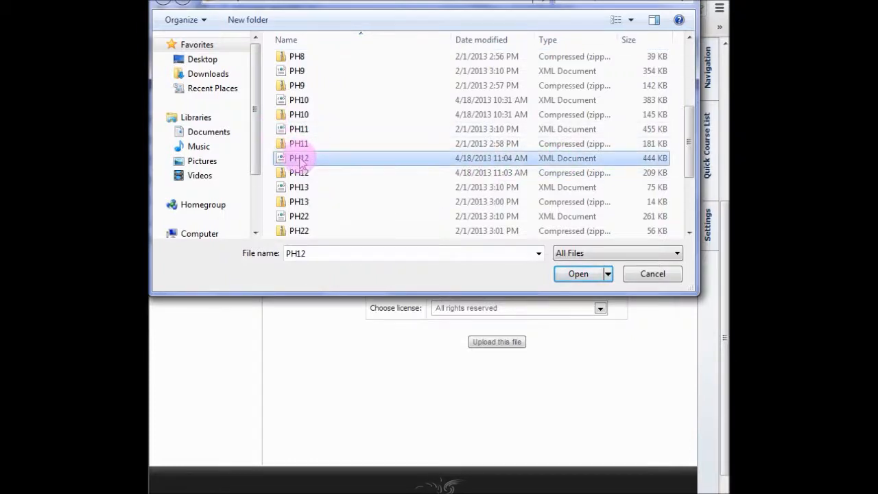
left_click(582, 275)
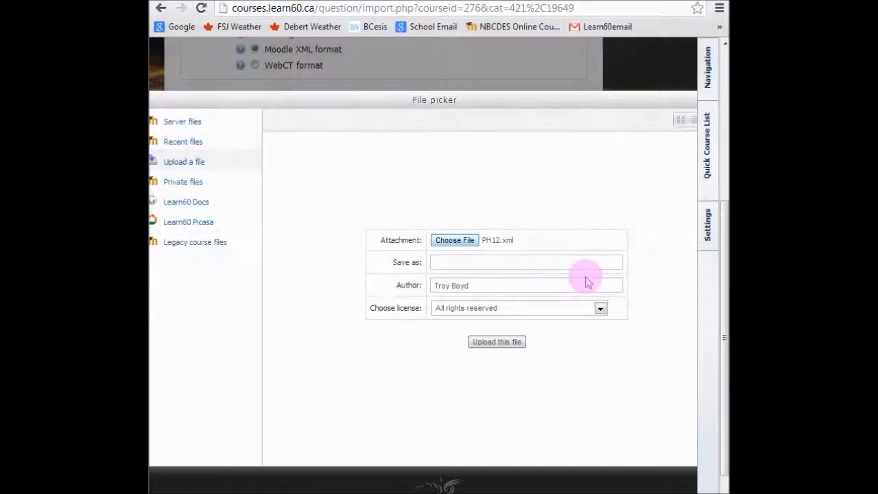
Name the upload Ph12, upload the file and import its questions
left_click(467, 262)
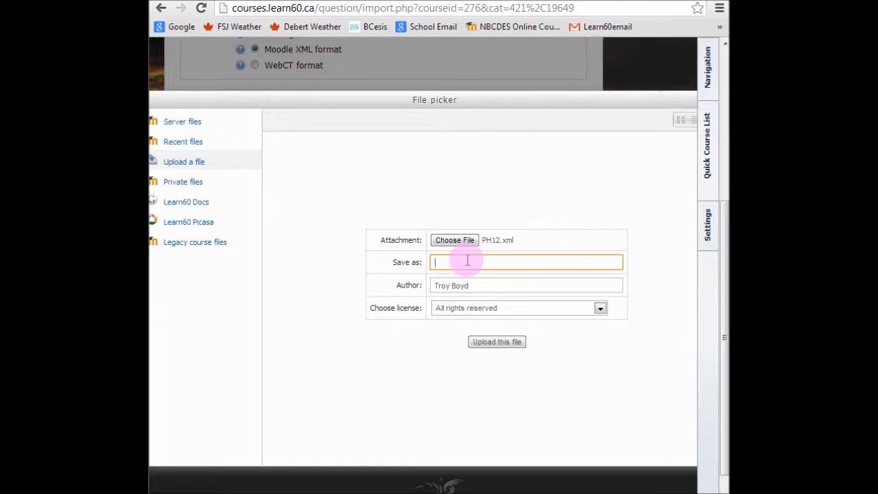
type("Ph12")
left_click(497, 342)
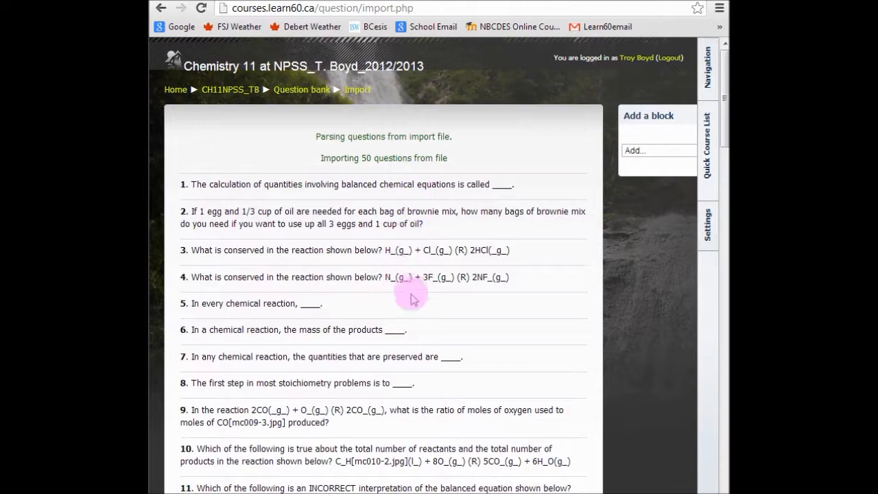
Look through the imported questions to the end of the list and continue to the question bank
scroll(411, 288, "down", 7)
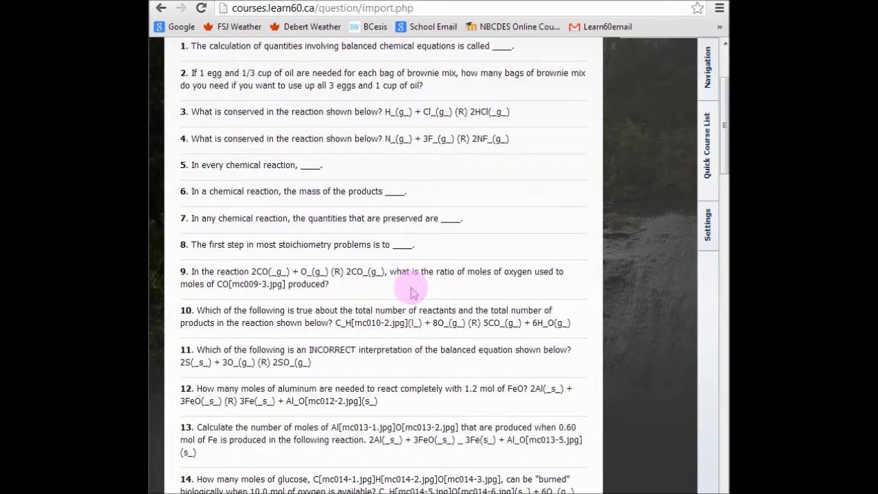
scroll(410, 288, "down", 15)
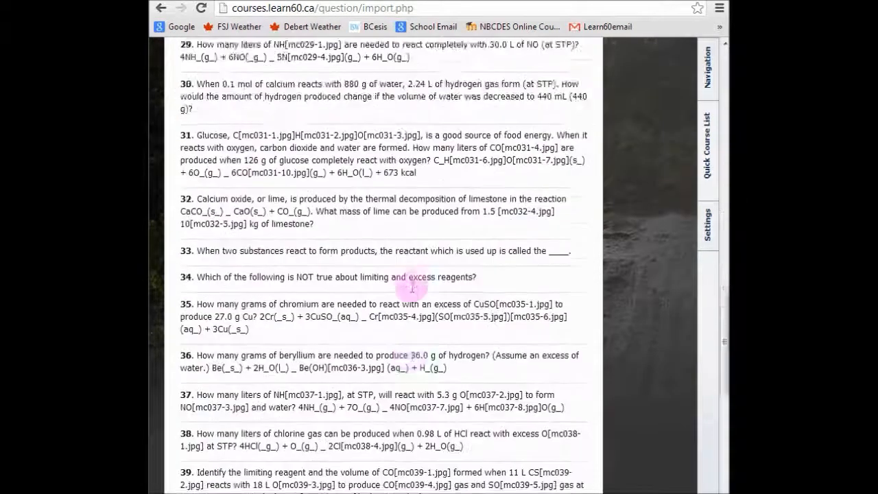
scroll(410, 291, "down", 3)
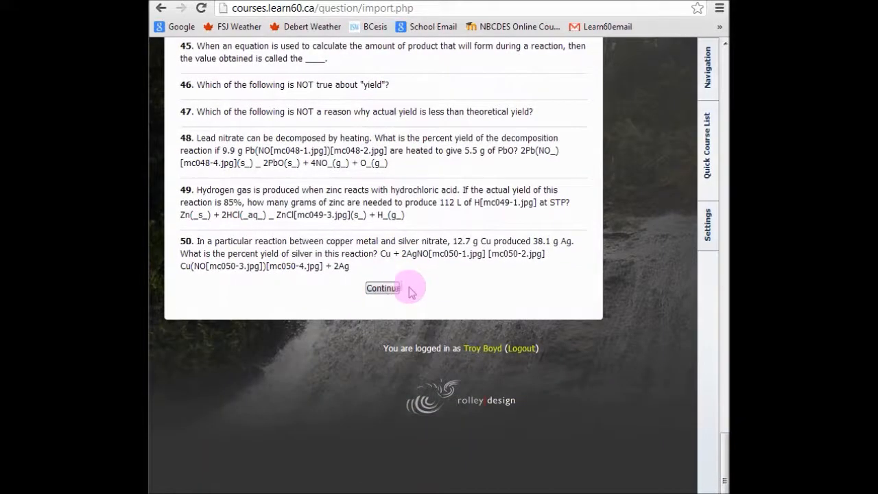
left_click(389, 291)
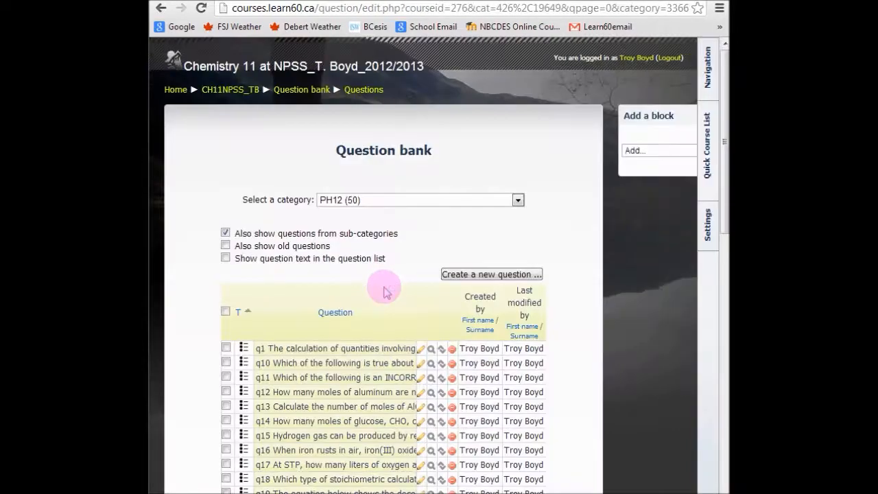
Check the question list and find where the PH12 category sits among the course's categories
scroll(386, 292, "down", 1)
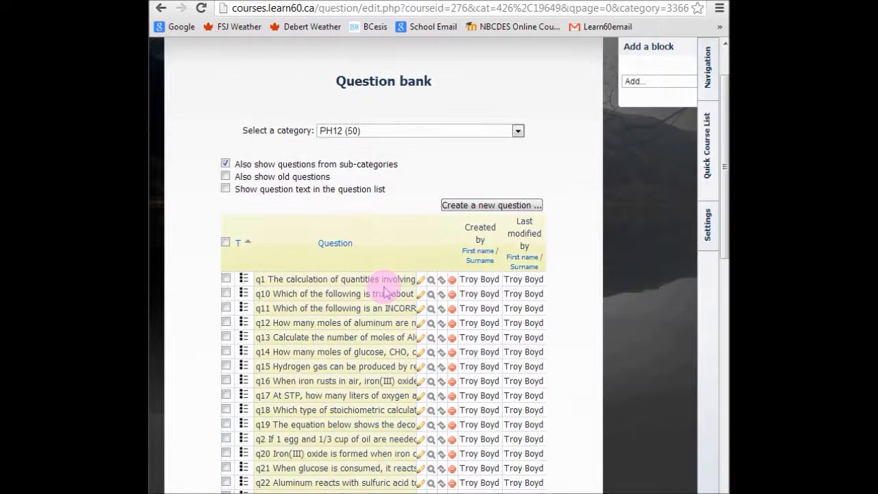
scroll(386, 292, "down", 1)
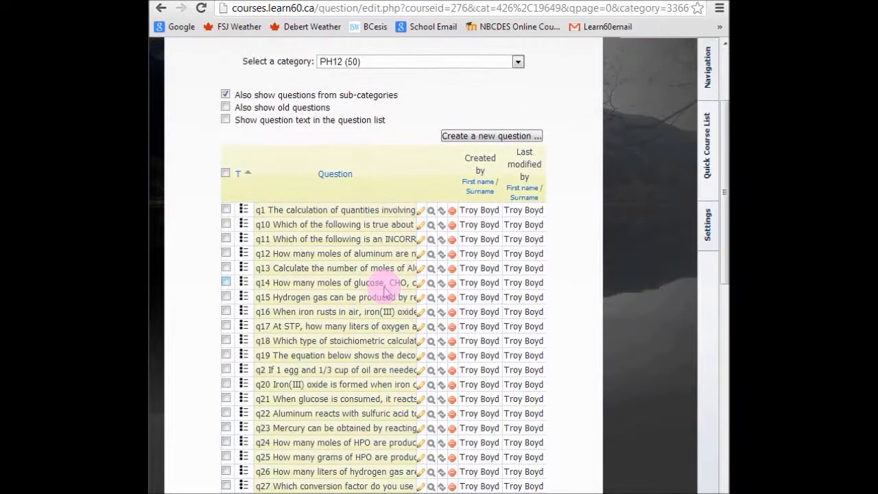
left_click(396, 68)
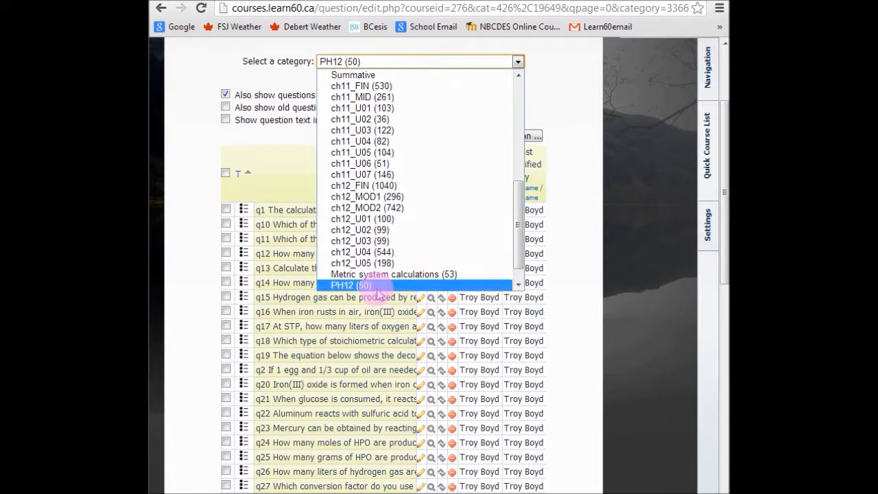
left_click(412, 62)
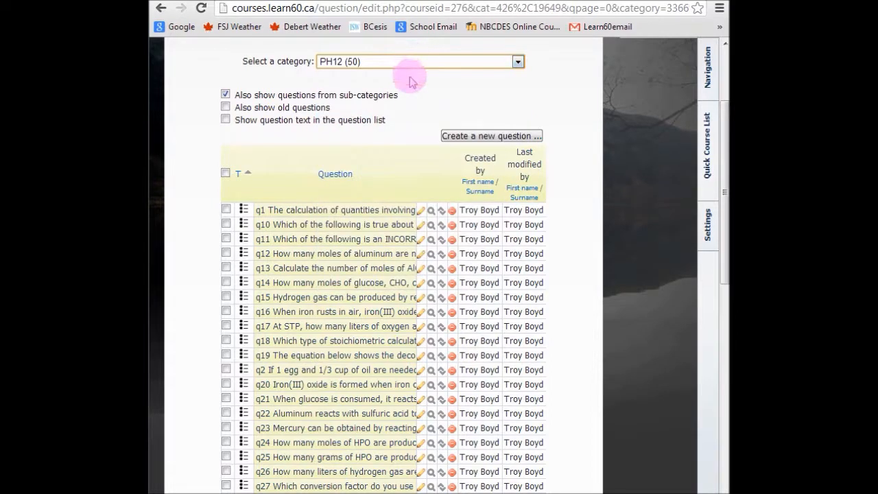
Display all questions of the PH12 category on a single page
left_click(225, 173)
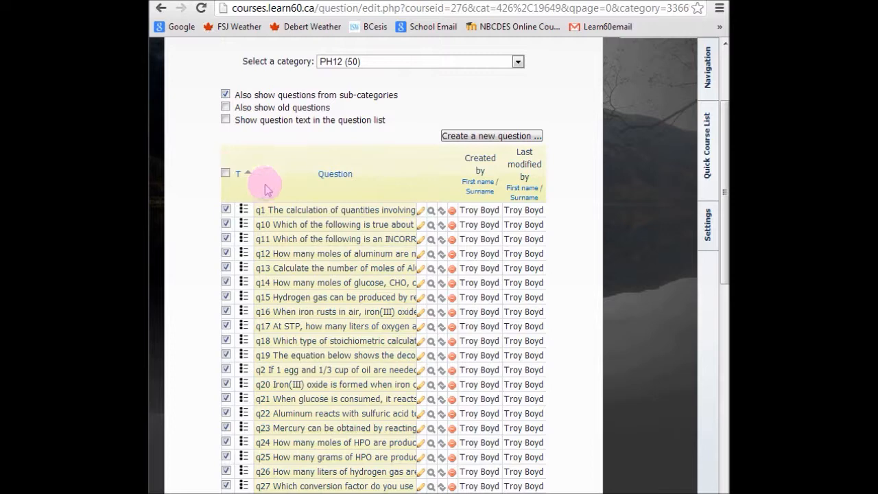
left_click(226, 173)
scroll(291, 195, "down", 9)
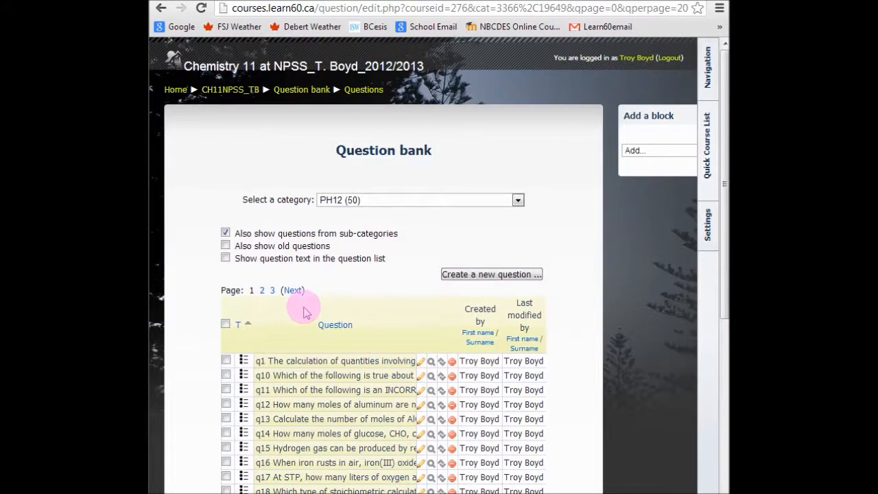
scroll(302, 309, "down", 5)
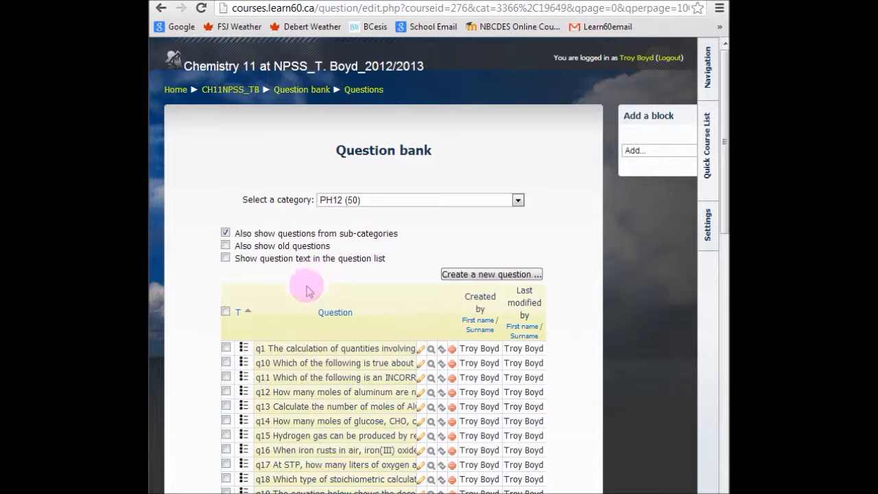
Select all PH12 questions and move them to the Unit 7 Stoichiometry category
left_click(225, 311)
scroll(315, 297, "down", 12)
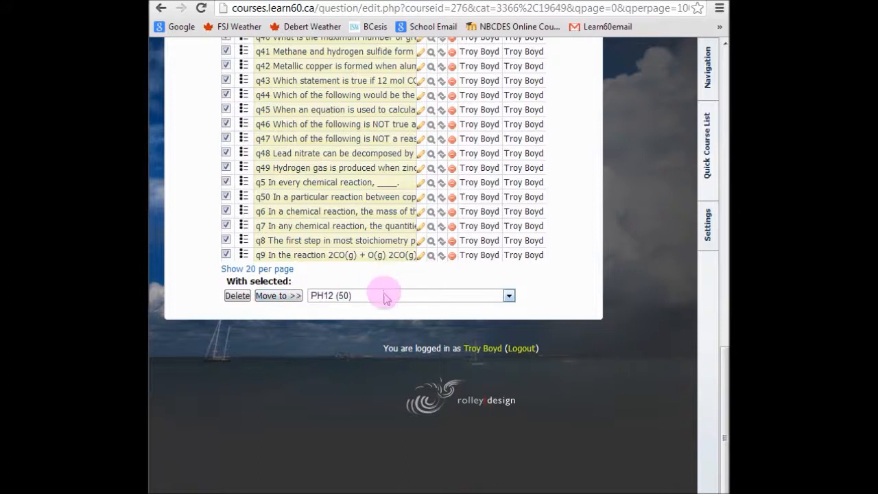
left_click(384, 296)
scroll(380, 377, "up", 2)
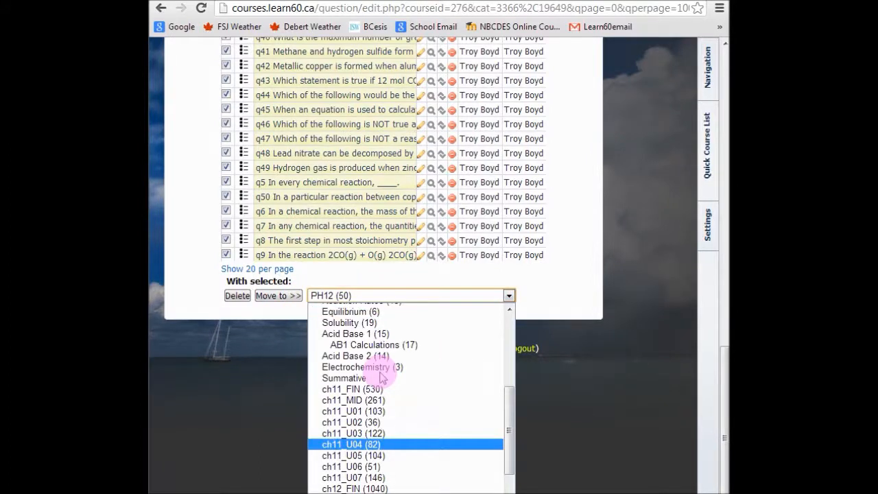
scroll(381, 377, "up", 2)
scroll(391, 356, "up", 2)
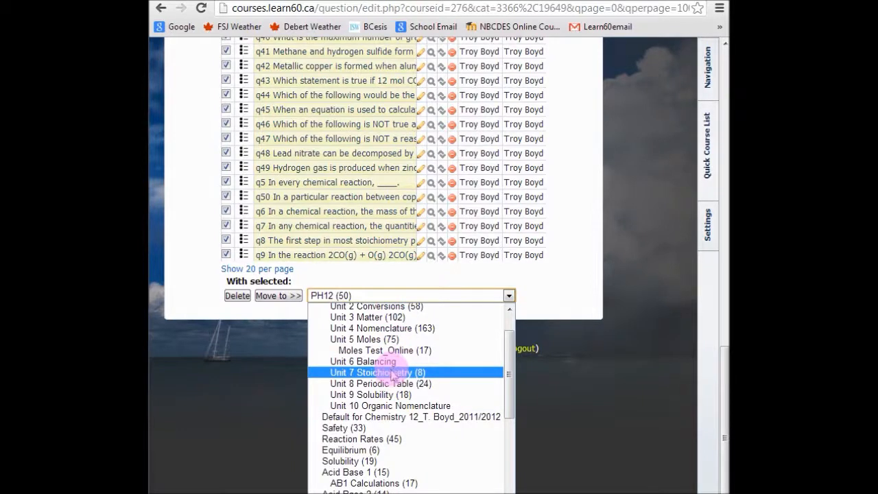
left_click(390, 374)
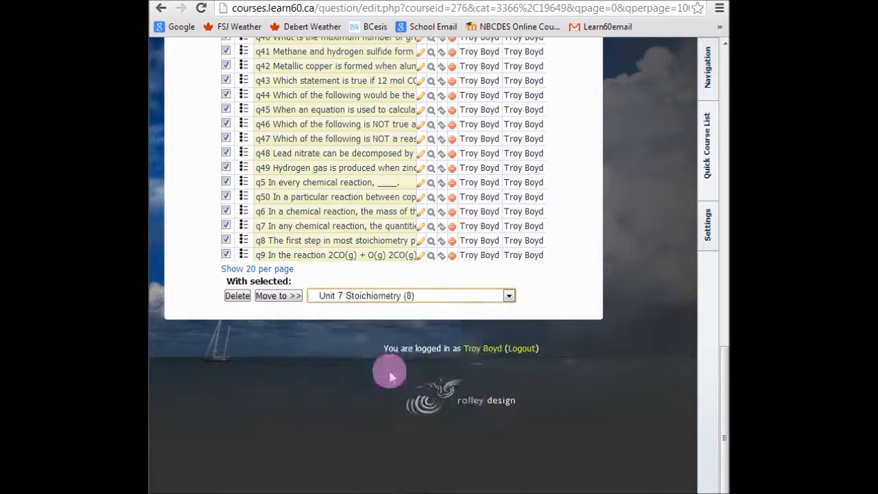
left_click(277, 297)
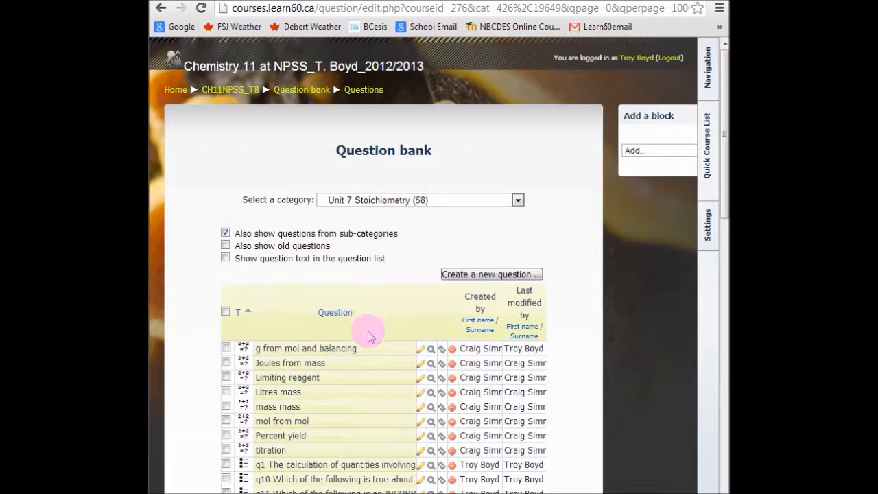
Preview question q3, about what is conserved in the reaction, from the Unit 7 Stoichiometry list
scroll(363, 350, "down", 1)
scroll(362, 364, "down", 5)
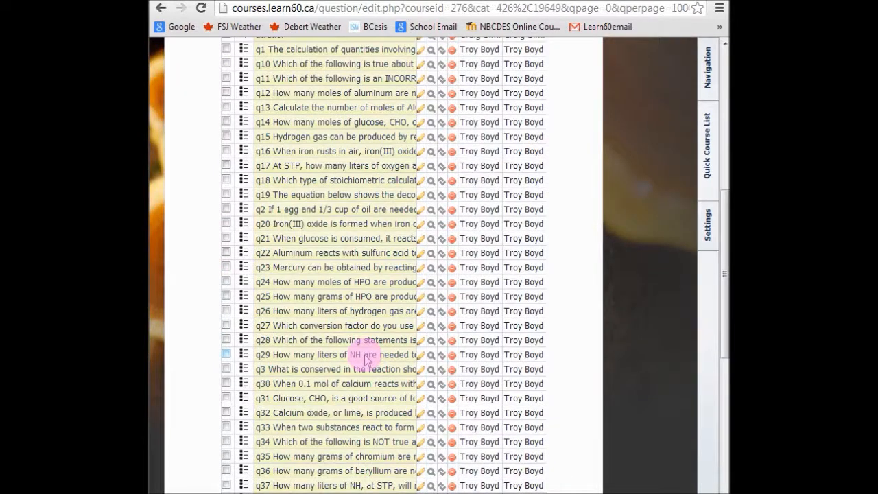
scroll(366, 359, "down", 1)
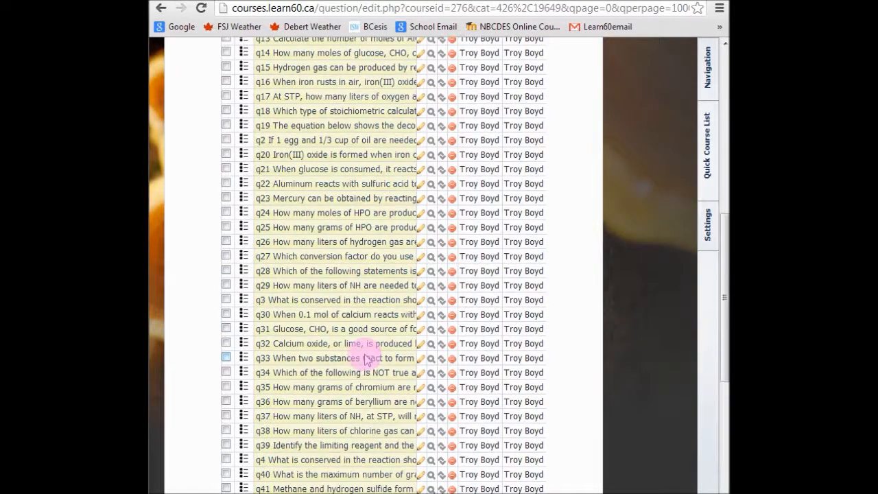
left_click(431, 303)
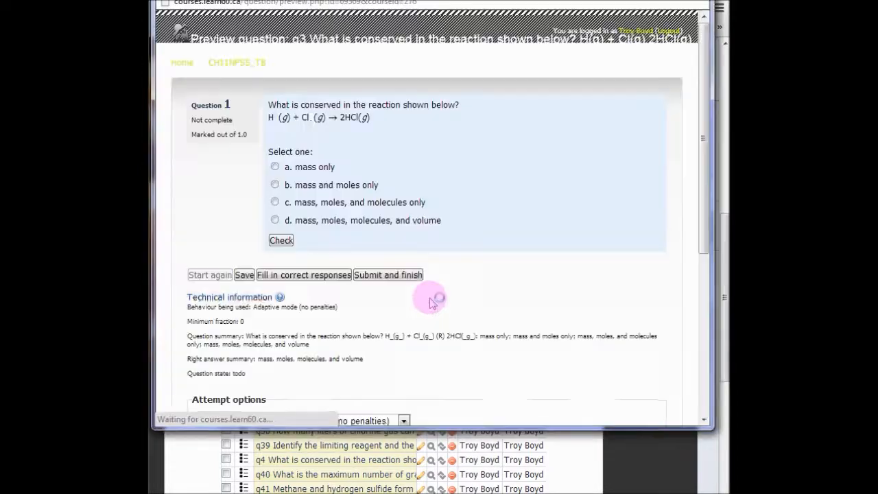